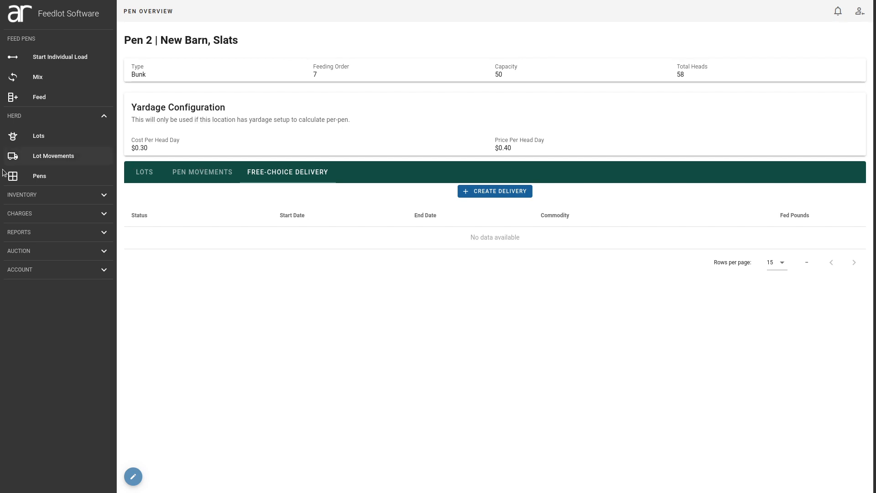
Open Pen 2 from the pens list and show its free-choice deliveries.
{"action": "left_click", "coordinate": [58, 178]}
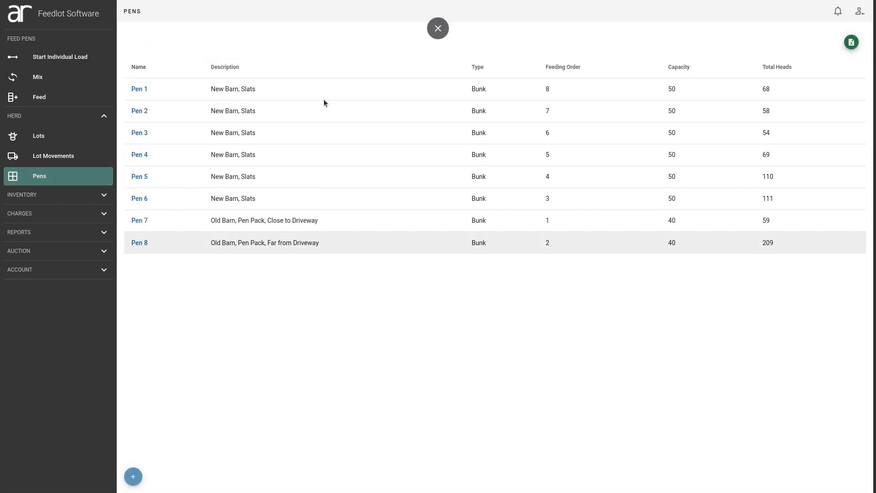
{"action": "left_click", "coordinate": [136, 112]}
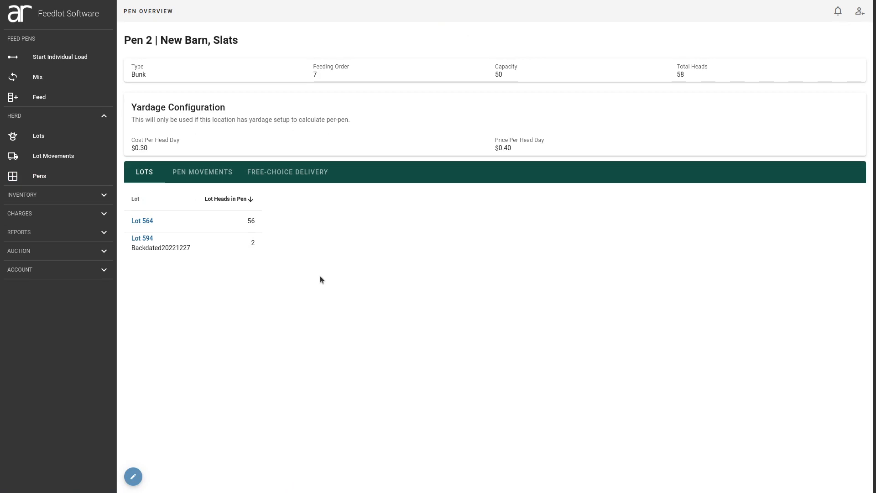
{"action": "left_click", "coordinate": [287, 175]}
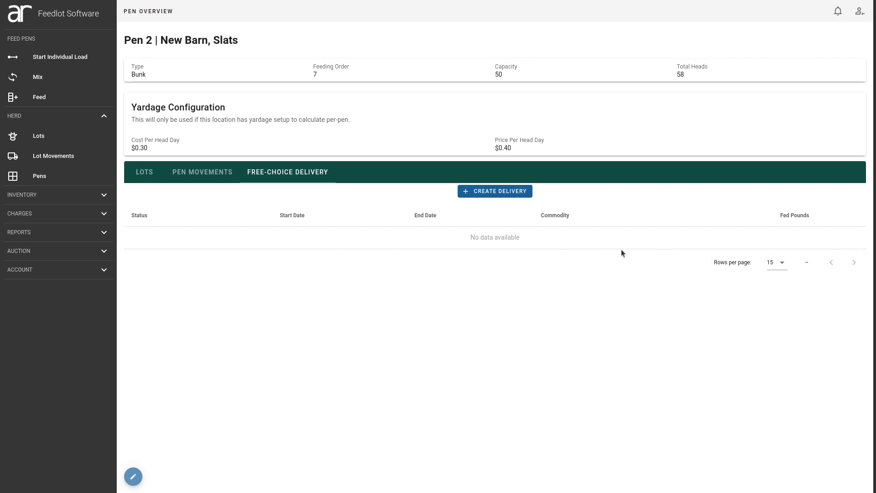
Create a free-choice delivery for Pen 2 ending 01/27/2023, with Salt Block as the commodity and 20 fed pounds.
{"action": "left_click", "coordinate": [505, 193]}
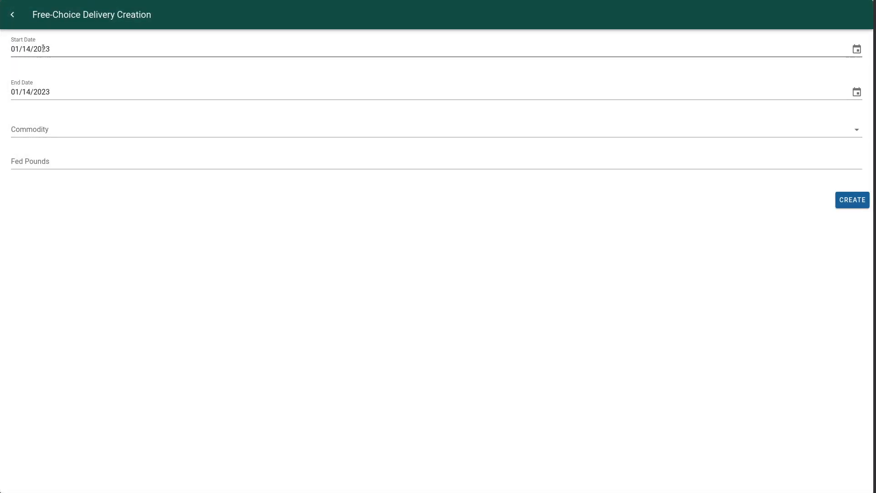
{"action": "left_click", "coordinate": [83, 91]}
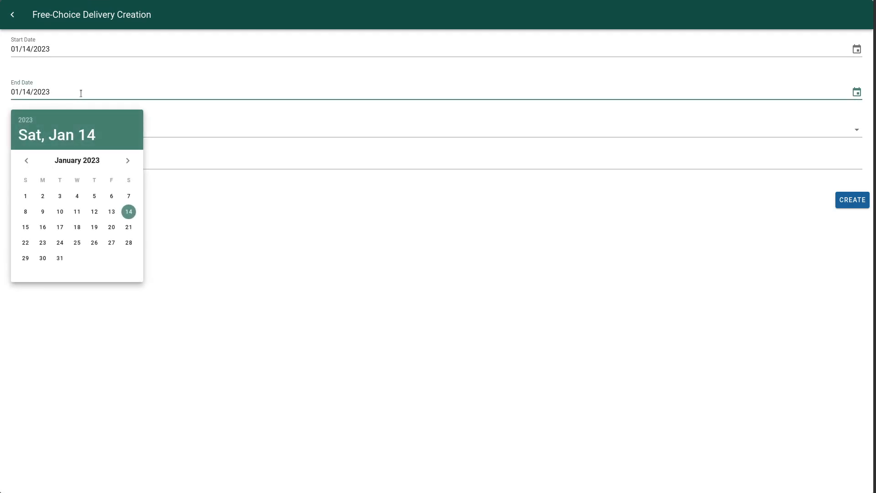
{"action": "left_click", "coordinate": [112, 242]}
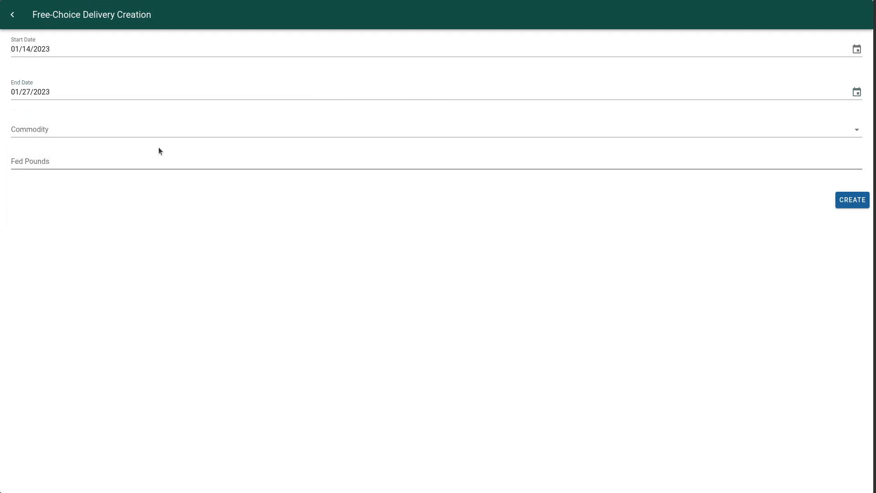
{"action": "left_click", "coordinate": [44, 130]}
{"action": "scroll", "coordinate": [84, 187], "scroll_direction": "down", "scroll_amount": 10}
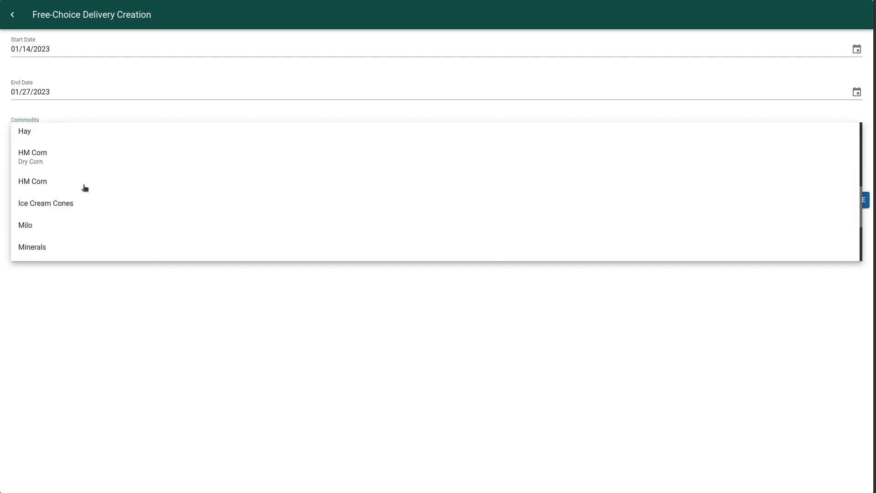
{"action": "left_click", "coordinate": [71, 162]}
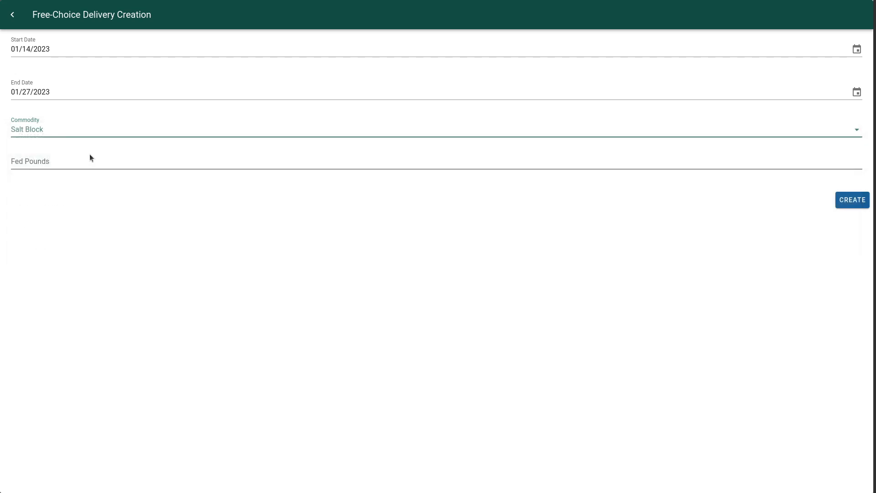
{"action": "left_click", "coordinate": [68, 164]}
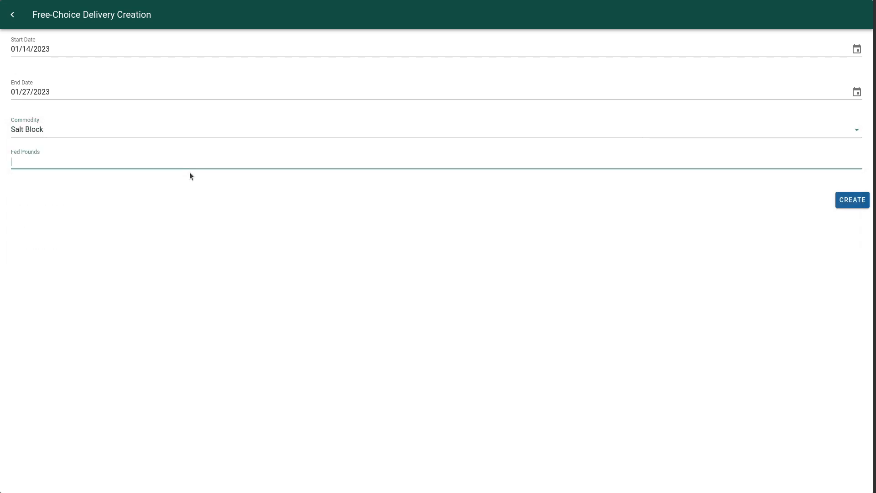
{"action": "type", "text": "20"}
{"action": "left_click", "coordinate": [852, 198]}
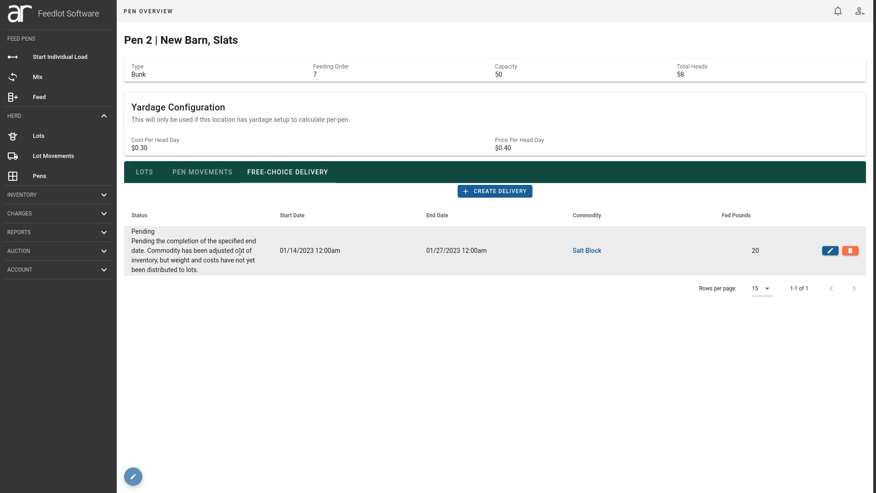
Review the status and end date of the Salt Block delivery.
{"action": "double_click", "coordinate": [141, 231]}
{"action": "left_click_drag", "start_coordinate": [426, 251], "coordinate": [441, 251]}
{"action": "left_click", "coordinate": [442, 250]}
{"action": "left_click_drag", "start_coordinate": [437, 249], "coordinate": [442, 250]}
{"action": "left_click", "coordinate": [489, 280]}
Set the Salt Block delivery's end date to 01/16/2023, save it and check the date in the list.
{"action": "left_click", "coordinate": [830, 251]}
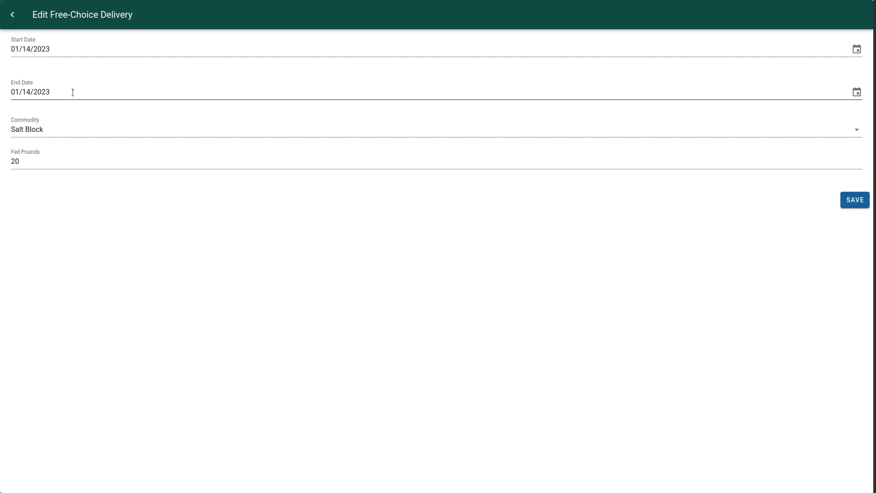
{"action": "left_click", "coordinate": [74, 95]}
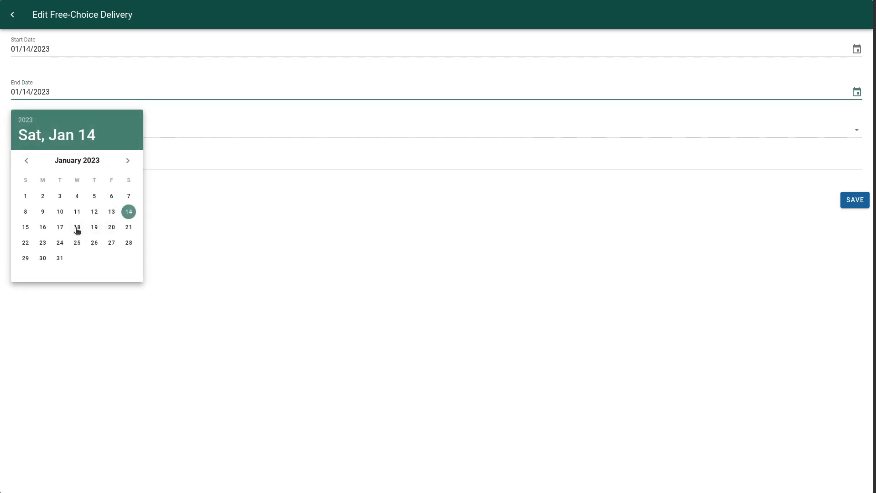
{"action": "left_click", "coordinate": [43, 227]}
{"action": "left_click", "coordinate": [851, 203]}
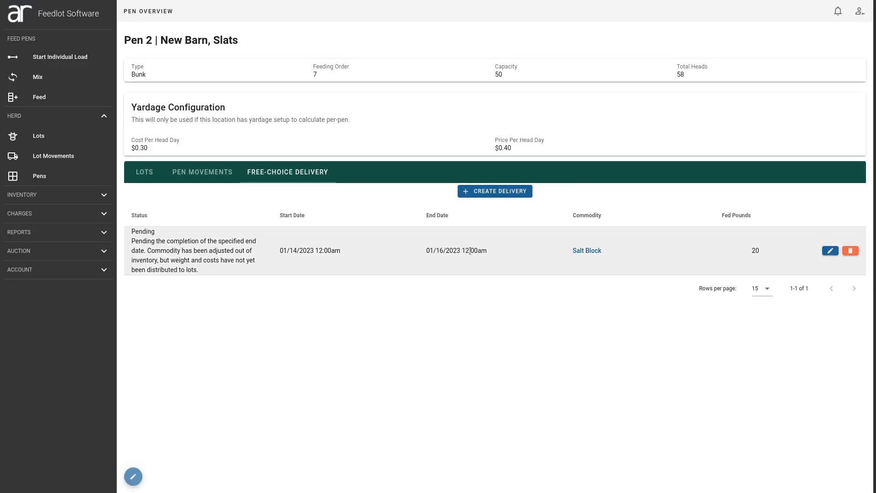
{"action": "left_click_drag", "start_coordinate": [422, 250], "coordinate": [507, 250]}
{"action": "left_click", "coordinate": [510, 258]}
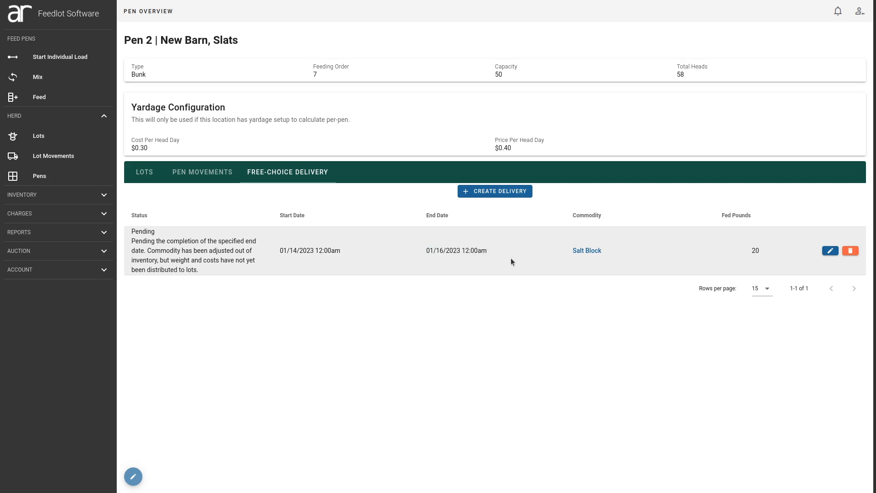
Set the Salt Block delivery's start date to 01/01/2023 and its end date to 01/10/2023, and save.
{"action": "left_click", "coordinate": [830, 250]}
{"action": "left_click", "coordinate": [128, 49]}
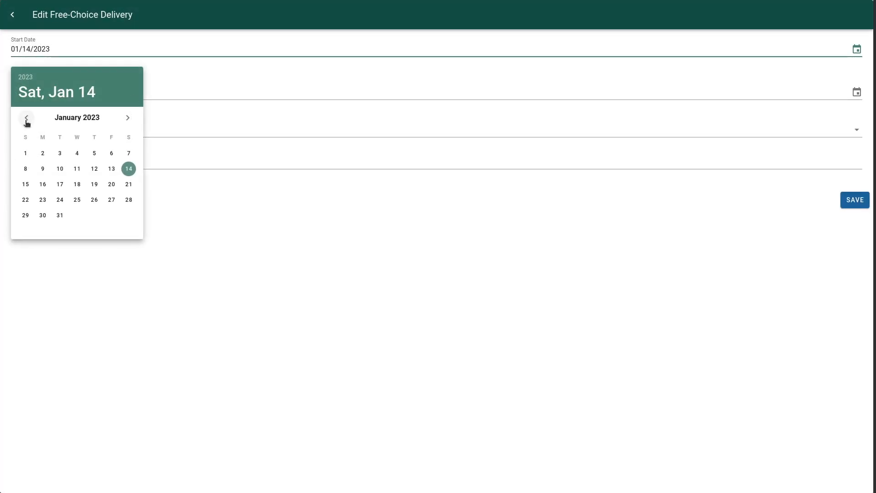
{"action": "left_click", "coordinate": [25, 154]}
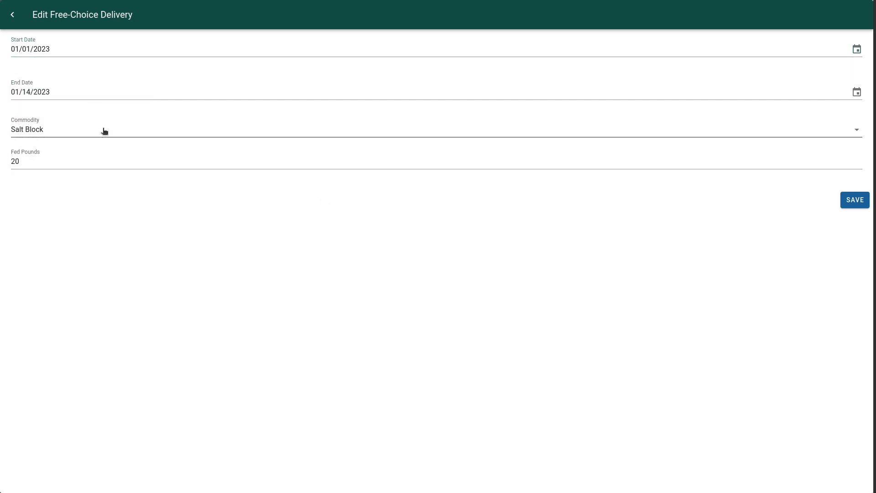
{"action": "left_click", "coordinate": [88, 84]}
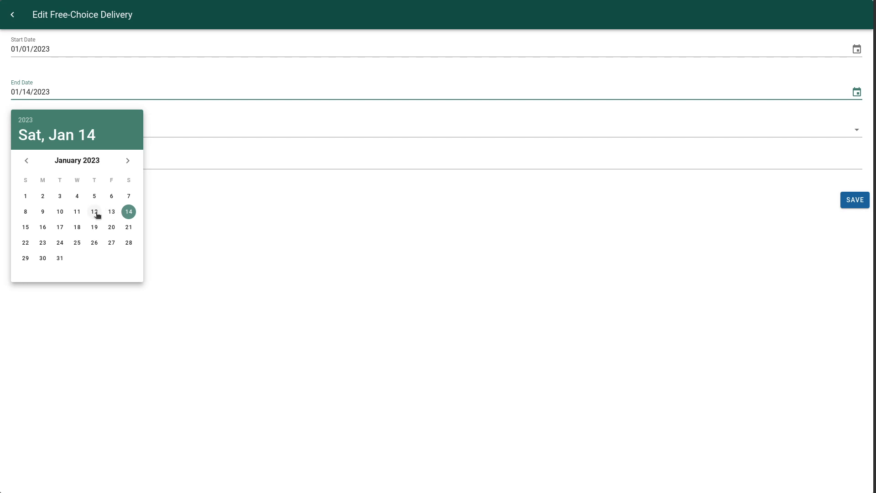
{"action": "left_click", "coordinate": [60, 212]}
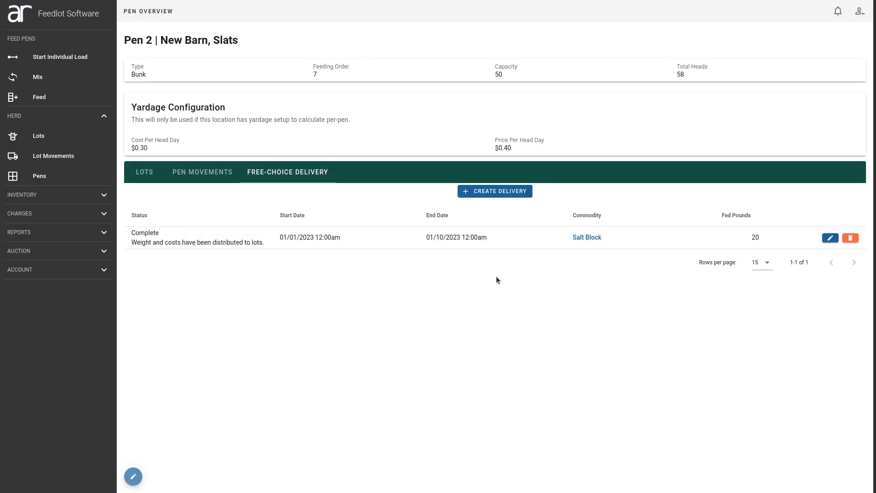
Review the edited delivery's start date, end date and status.
{"action": "left_click_drag", "start_coordinate": [281, 236], "coordinate": [296, 237]}
{"action": "left_click_drag", "start_coordinate": [427, 238], "coordinate": [443, 237]}
{"action": "left_click", "coordinate": [443, 237]}
{"action": "double_click", "coordinate": [144, 232]}
{"action": "left_click", "coordinate": [248, 247]}
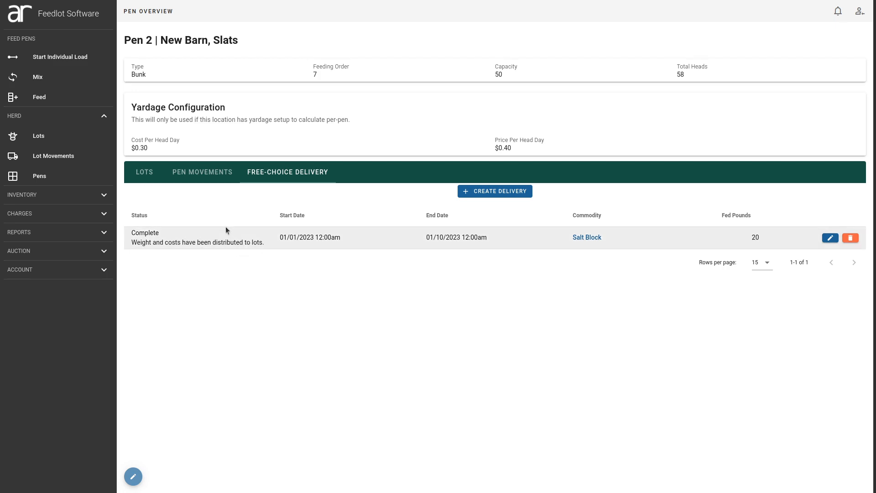
Create a second Salt Block delivery for Pen 2 from 01/10/2023 to 01/23/2023 with 20 fed pounds.
{"action": "left_click", "coordinate": [495, 189]}
{"action": "left_click", "coordinate": [78, 50]}
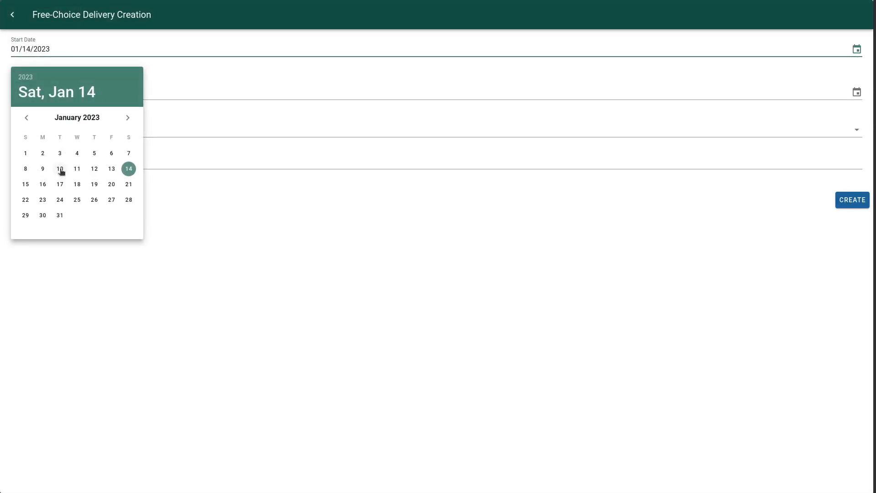
{"action": "left_click", "coordinate": [60, 169]}
{"action": "left_click", "coordinate": [65, 91]}
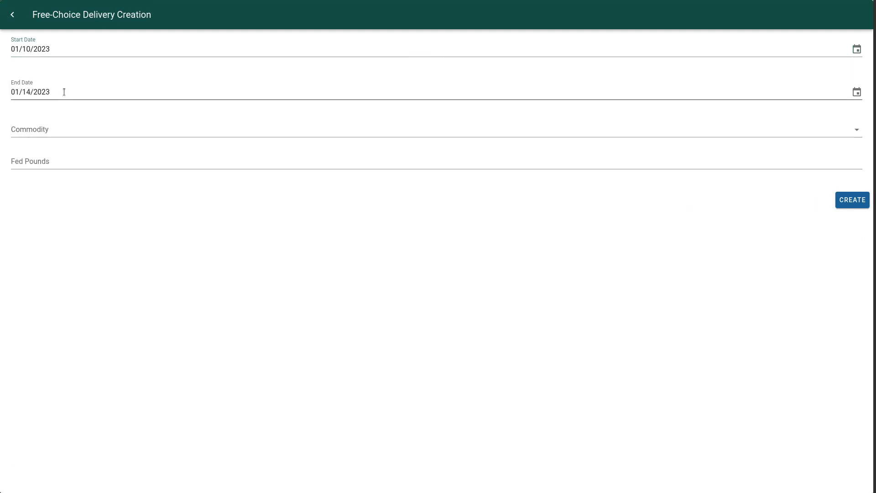
{"action": "left_click", "coordinate": [43, 244]}
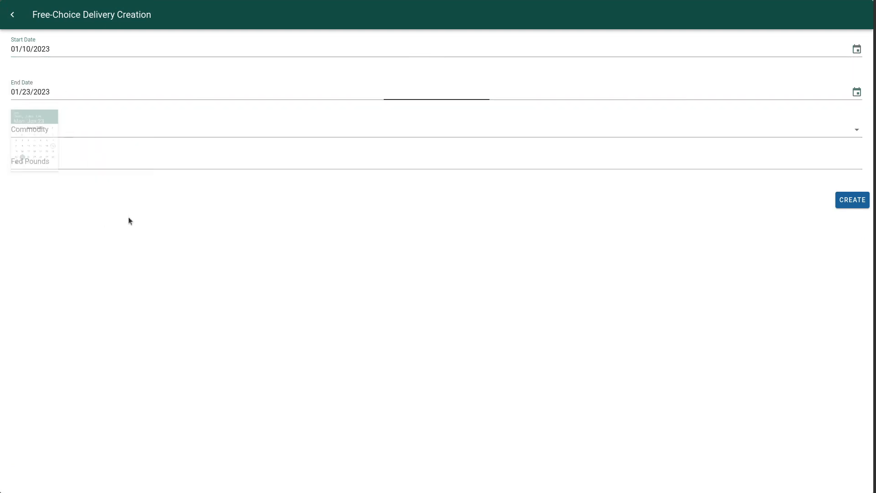
{"action": "left_click", "coordinate": [73, 128]}
{"action": "scroll", "coordinate": [96, 174], "scroll_direction": "down", "scroll_amount": 5}
{"action": "left_click", "coordinate": [45, 149]}
{"action": "left_click", "coordinate": [56, 157]}
{"action": "type", "text": "20"}
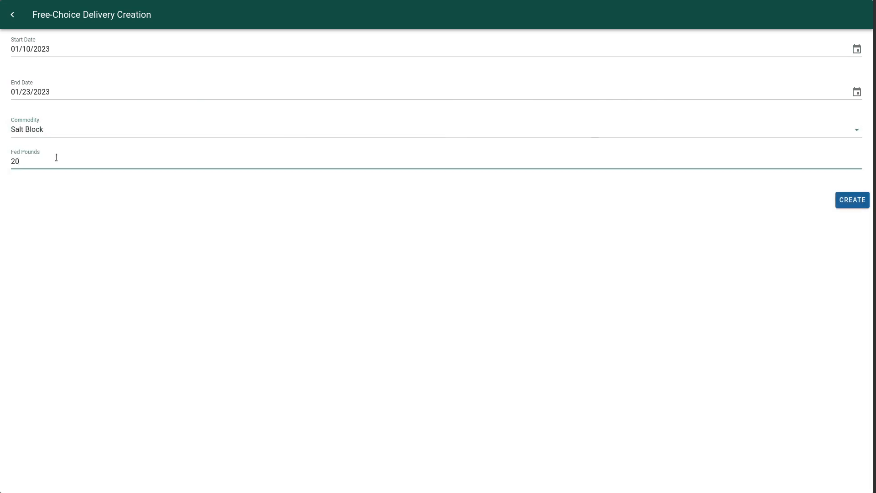
{"action": "left_click", "coordinate": [860, 200]}
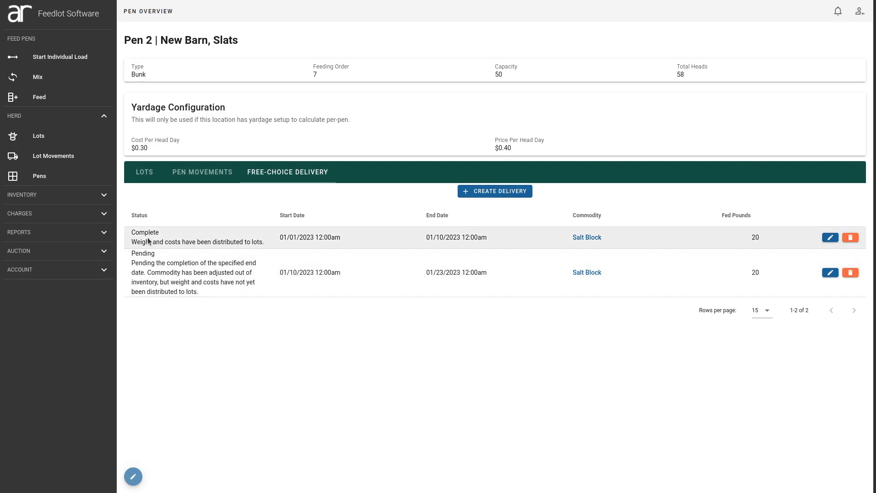
Compare the statuses of both Salt Block deliveries and check the second delivery's start and end dates.
{"action": "double_click", "coordinate": [150, 232]}
{"action": "double_click", "coordinate": [145, 254]}
{"action": "left_click_drag", "start_coordinate": [279, 272], "coordinate": [299, 272]}
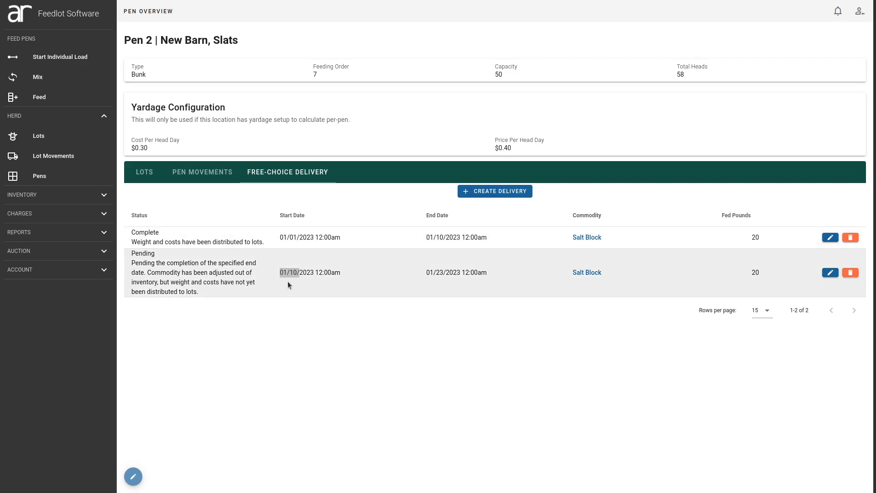
{"action": "left_click", "coordinate": [289, 270]}
{"action": "double_click", "coordinate": [142, 255]}
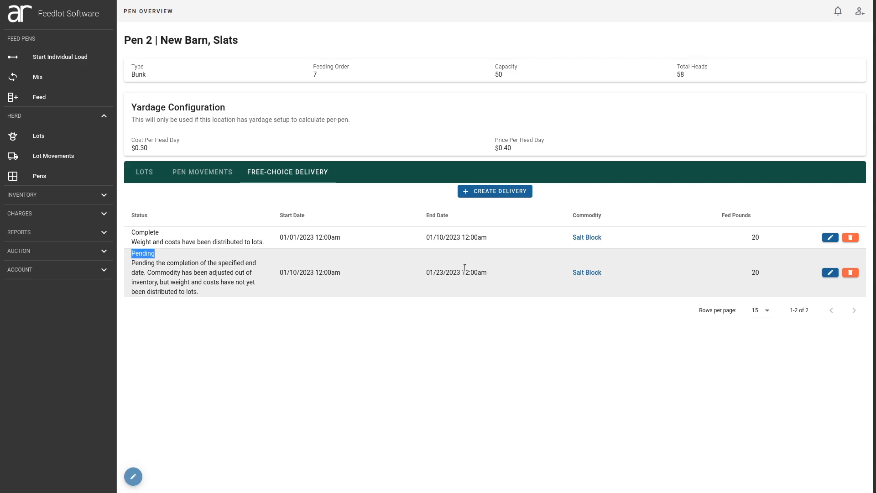
{"action": "double_click", "coordinate": [438, 272]}
{"action": "left_click", "coordinate": [448, 290]}
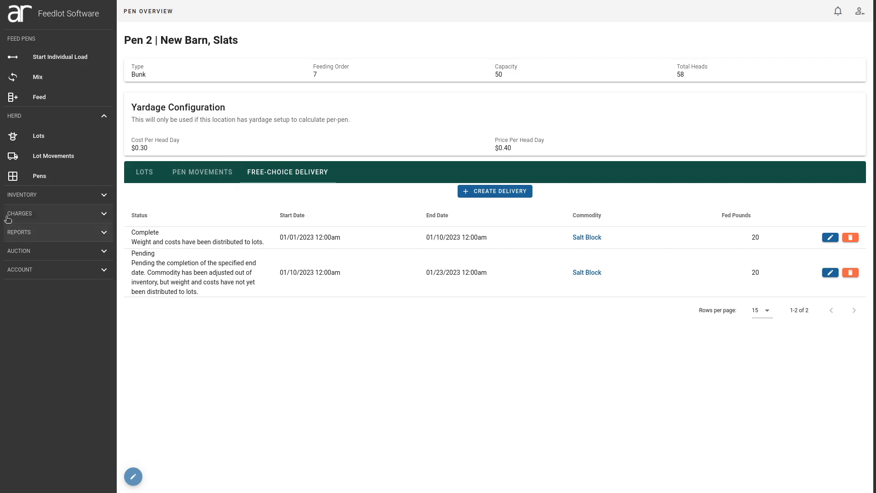
Open the Commodity Profit report.
{"action": "left_click", "coordinate": [44, 232]}
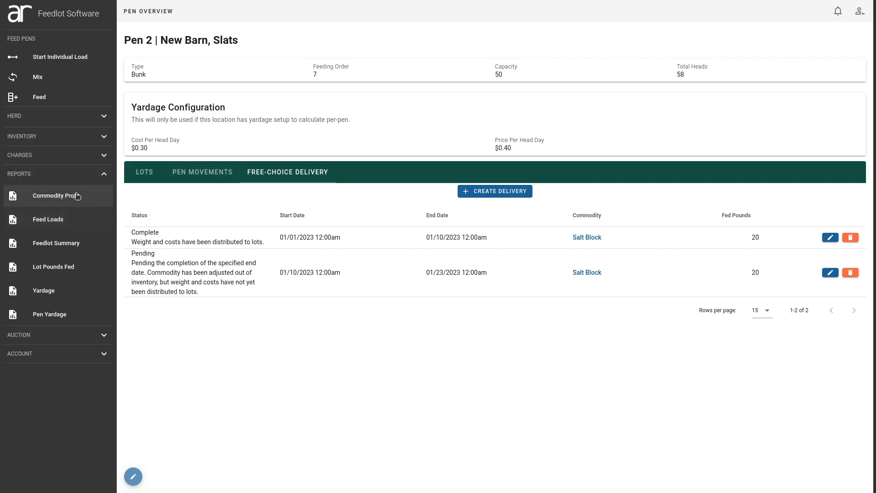
{"action": "left_click", "coordinate": [77, 196]}
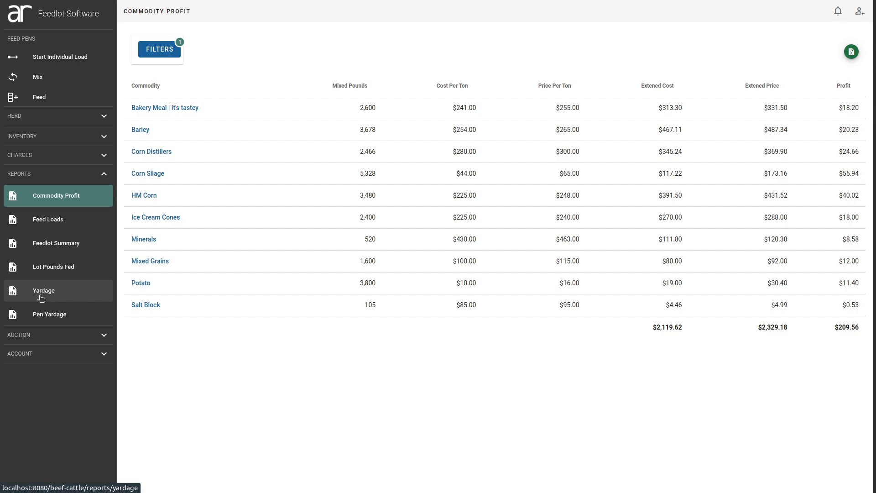
Filter the Lot Pounds Fed report to Lot 524 and inspect the chart's dry matter and as-fed values for 13 January.
{"action": "left_click", "coordinate": [49, 271]}
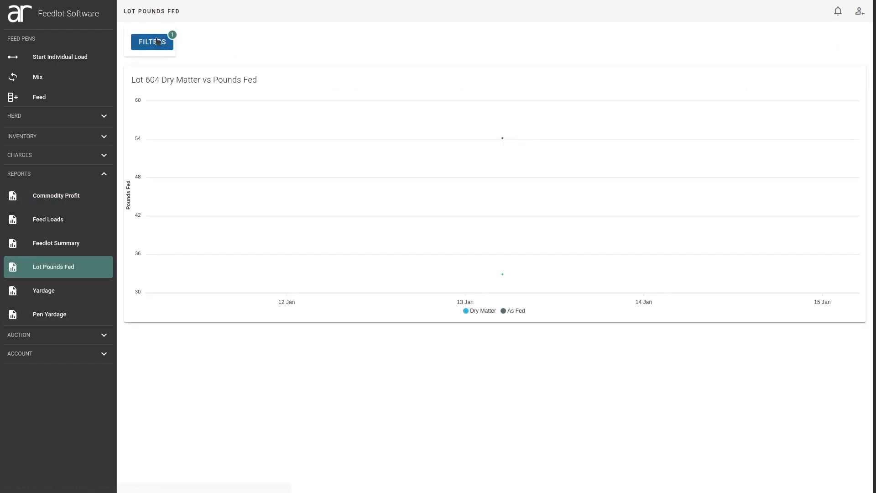
{"action": "left_click", "coordinate": [155, 42]}
{"action": "left_click", "coordinate": [29, 37]}
{"action": "scroll", "coordinate": [73, 120], "scroll_direction": "down", "scroll_amount": 5}
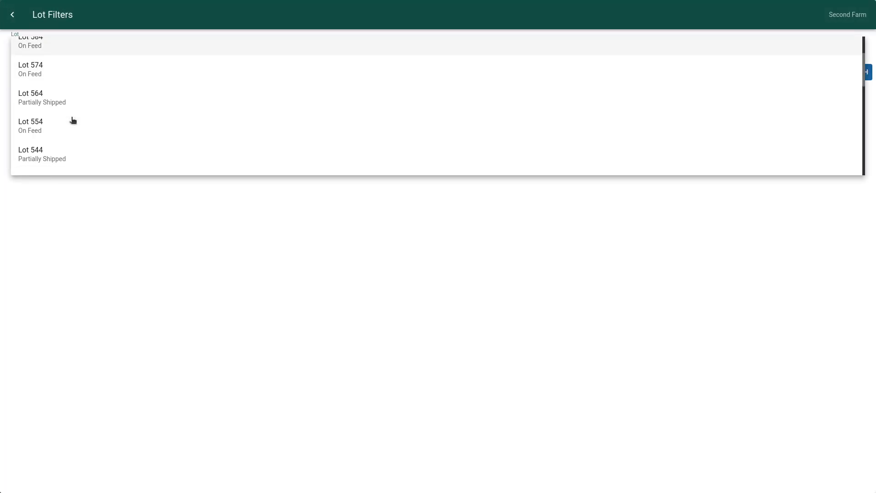
{"action": "left_click", "coordinate": [53, 72]}
{"action": "left_click", "coordinate": [853, 71]}
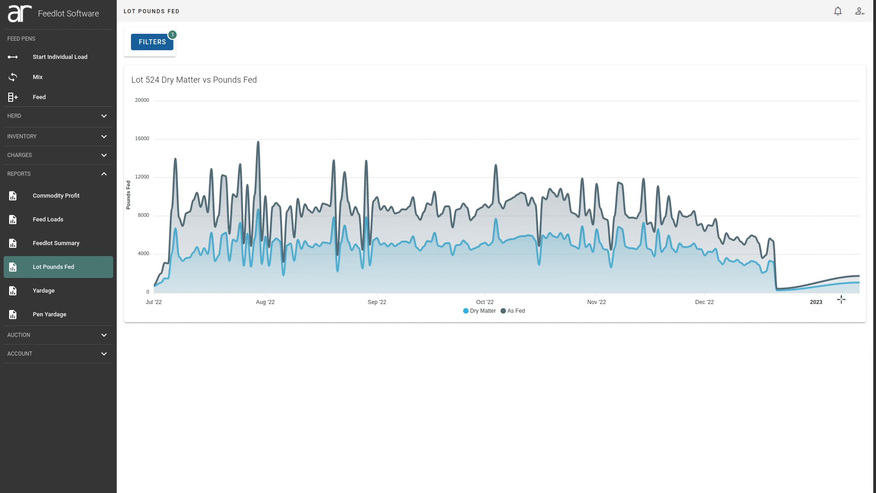
{"action": "left_click_drag", "start_coordinate": [692, 196], "coordinate": [862, 201]}
{"action": "mouse_move", "coordinate": [841, 281]}
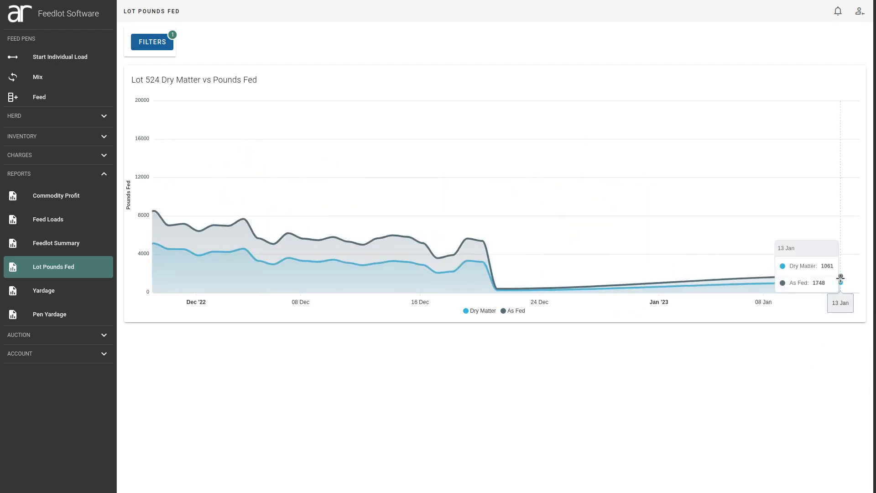